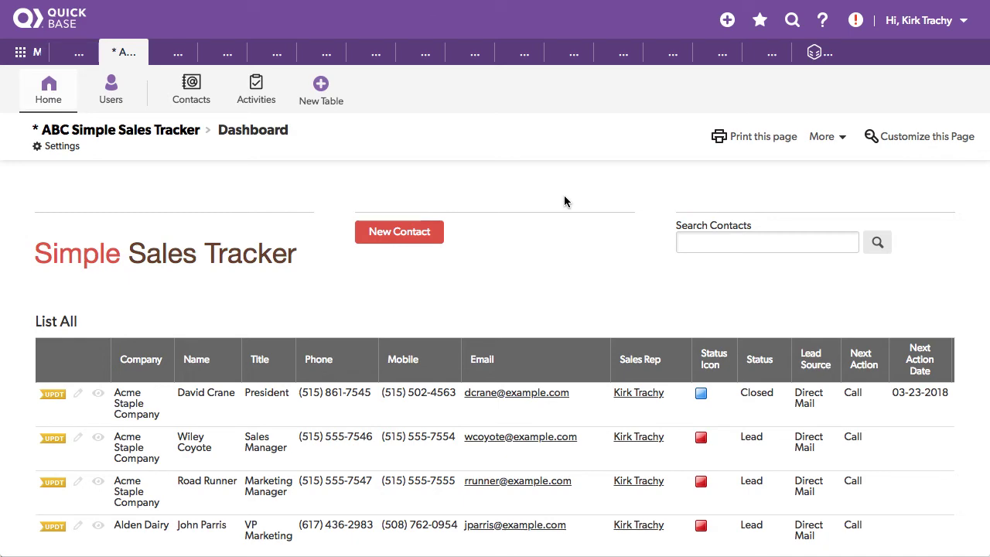
- Scroll down the dashboard to view the pie charts, then back to the top
{"action": "scroll", "coordinate": [564, 197], "scroll_direction": "down", "scroll_amount": 3}
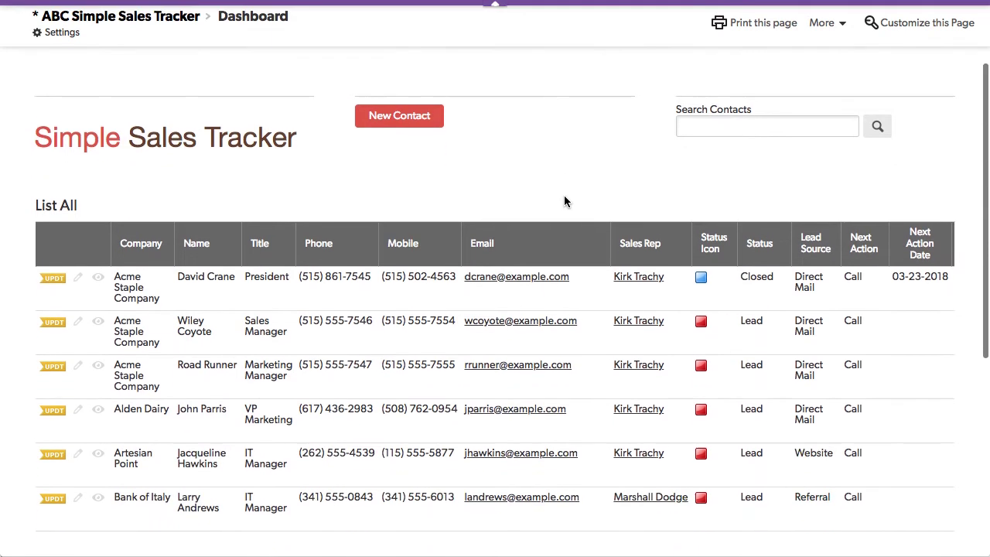
{"action": "scroll", "coordinate": [564, 201], "scroll_direction": "down", "scroll_amount": 3}
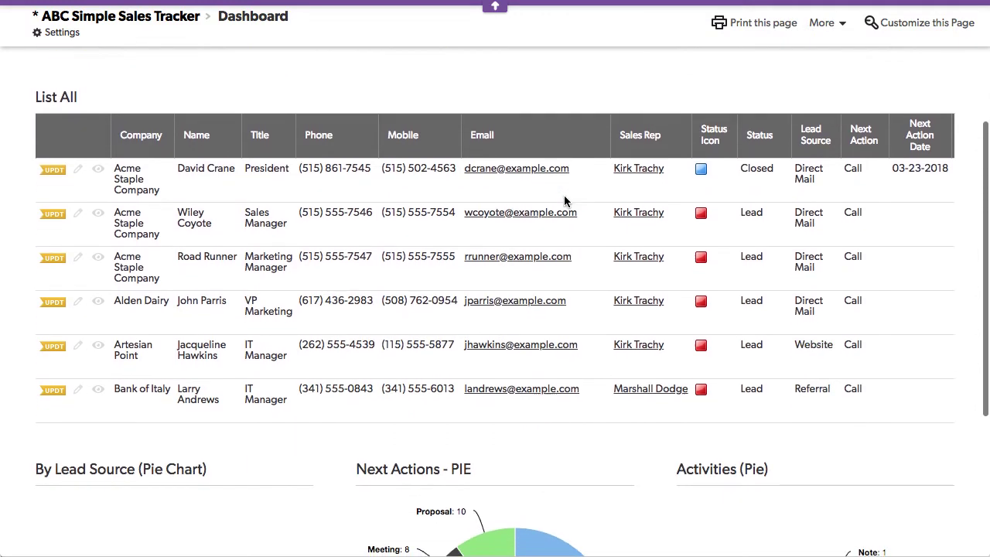
{"action": "scroll", "coordinate": [564, 201], "scroll_direction": "down", "scroll_amount": 4}
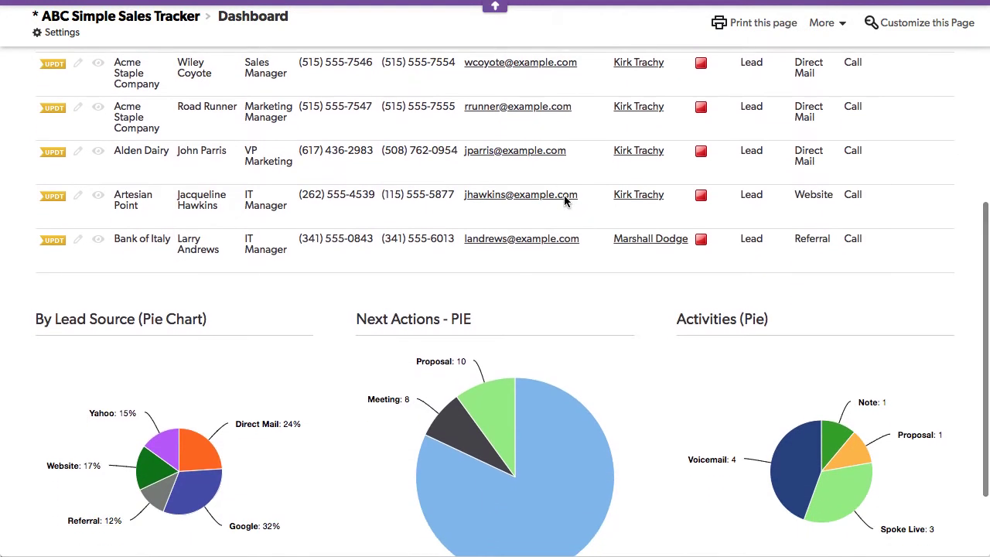
{"action": "scroll", "coordinate": [564, 201], "scroll_direction": "down", "scroll_amount": 3}
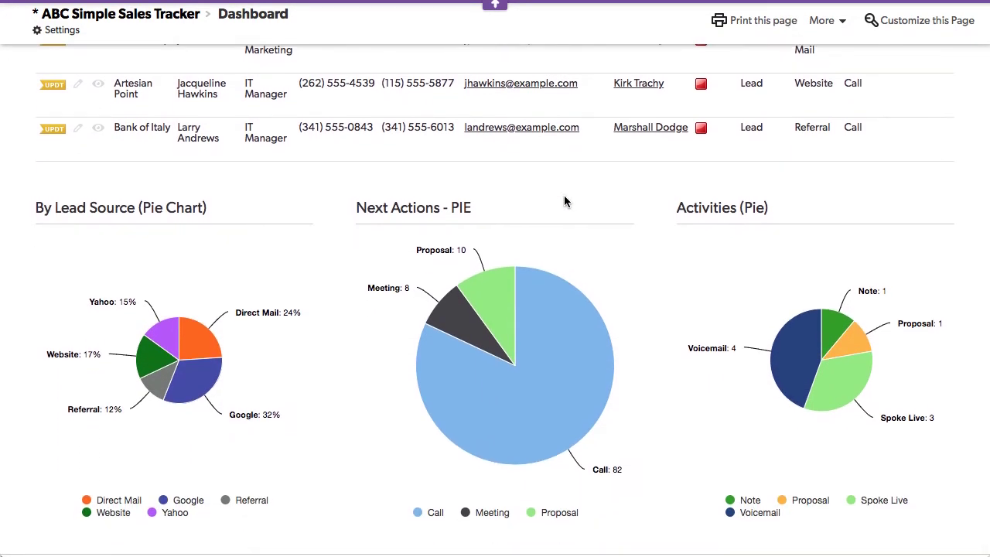
{"action": "scroll", "coordinate": [564, 201], "scroll_direction": "up", "scroll_amount": 12}
{"action": "scroll", "coordinate": [564, 201], "scroll_direction": "up", "scroll_amount": 1}
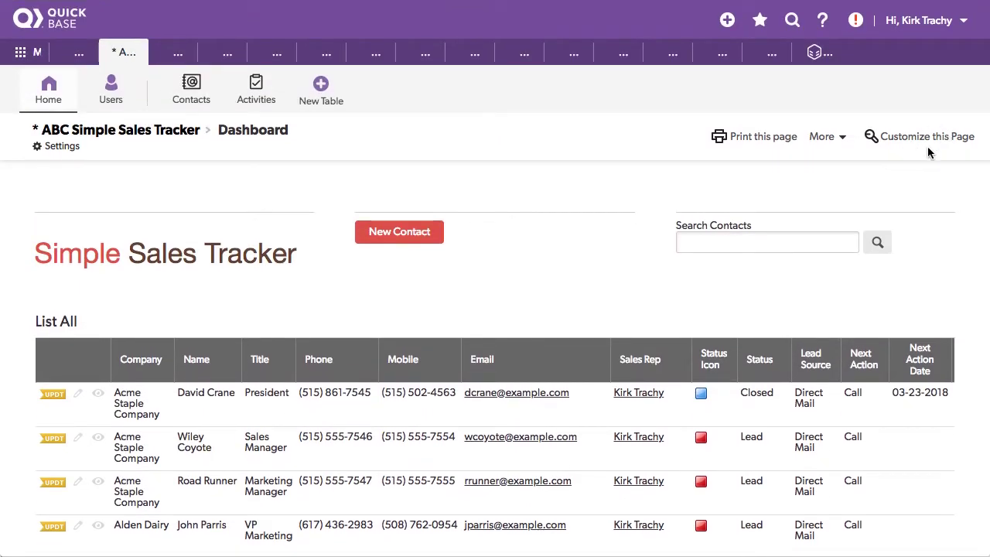
- Search Contacts for 'dav' to list the 4 matching contacts
{"action": "left_click", "coordinate": [700, 244]}
{"action": "type", "text": "dav"}
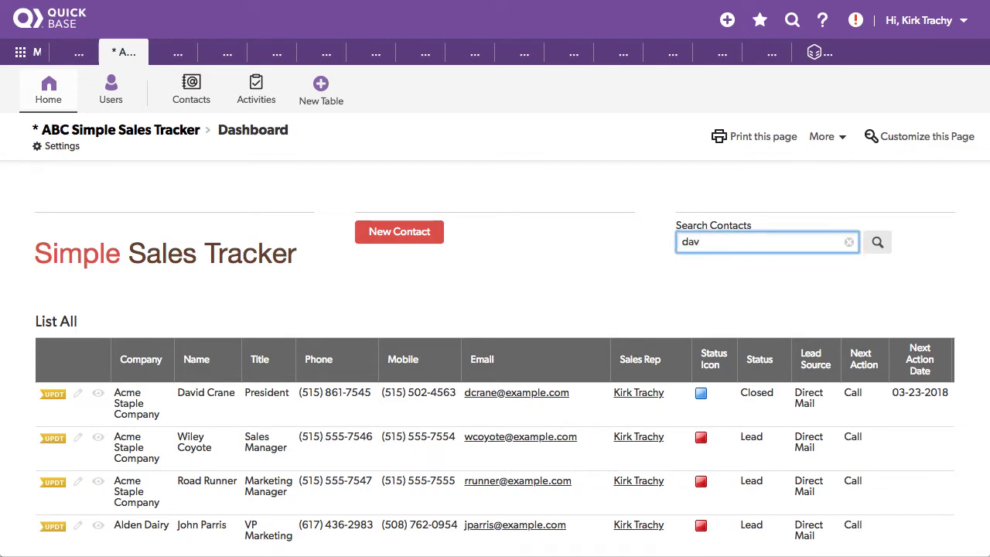
{"action": "key", "text": "Return"}
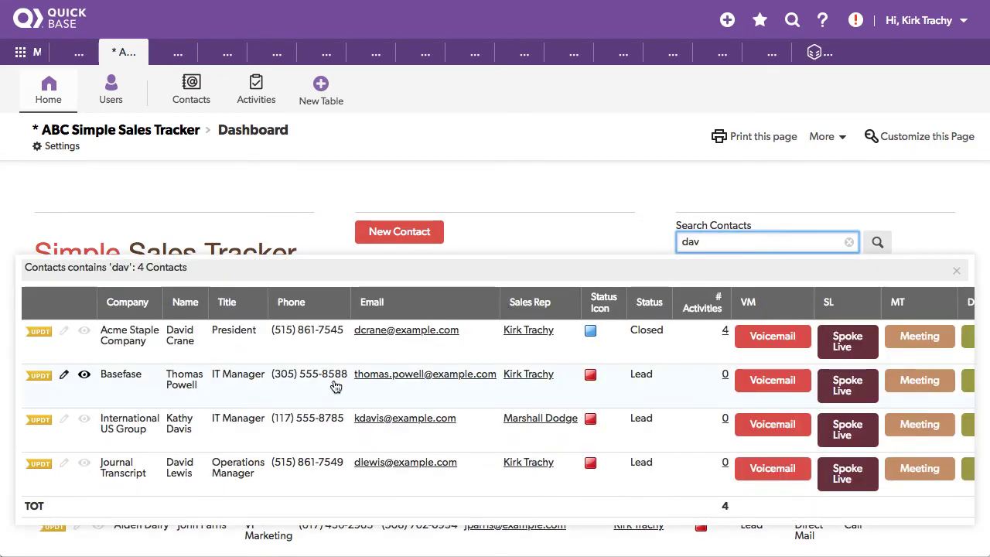
- Filter the Contacts table to the first sales rep's 86 contacts and bring the VM–NOTE activity columns into view
{"action": "left_click", "coordinate": [193, 92]}
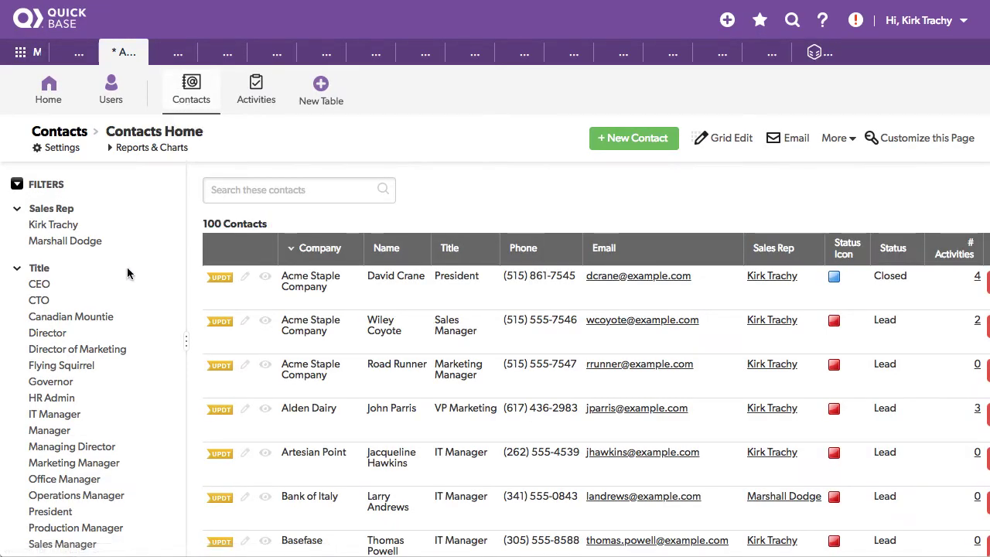
{"action": "left_click", "coordinate": [55, 225]}
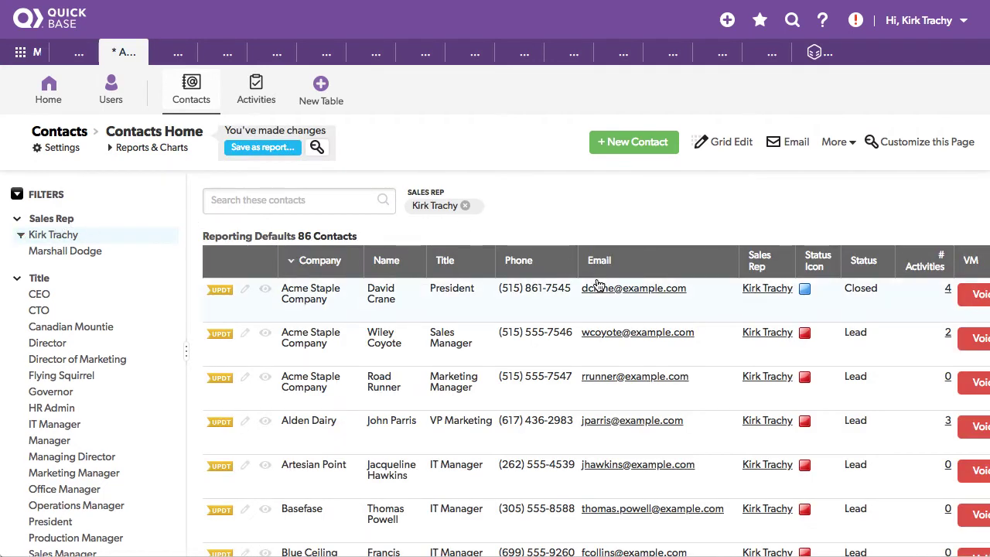
{"action": "scroll", "coordinate": [598, 285], "scroll_direction": "down", "scroll_amount": 3}
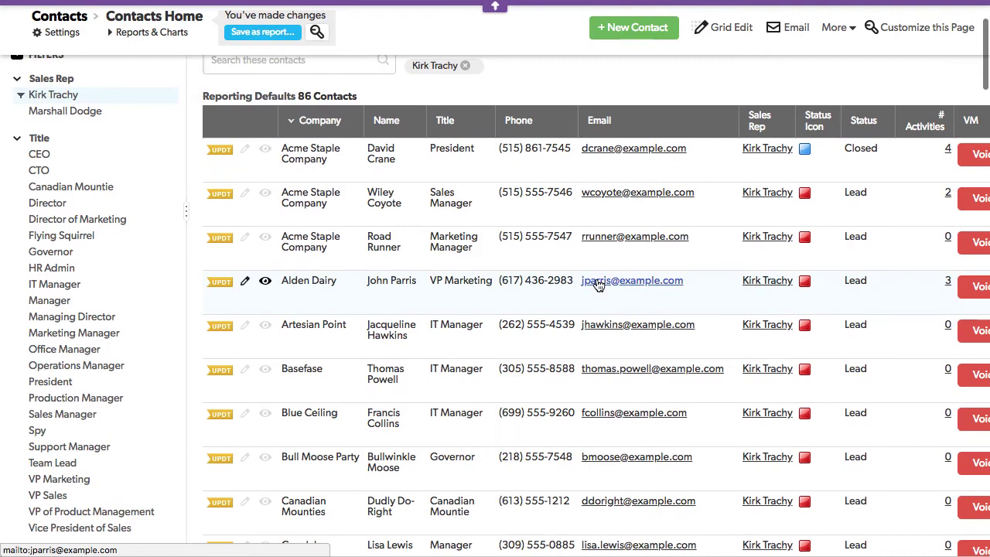
{"action": "scroll", "coordinate": [596, 283], "scroll_direction": "right", "scroll_amount": 8}
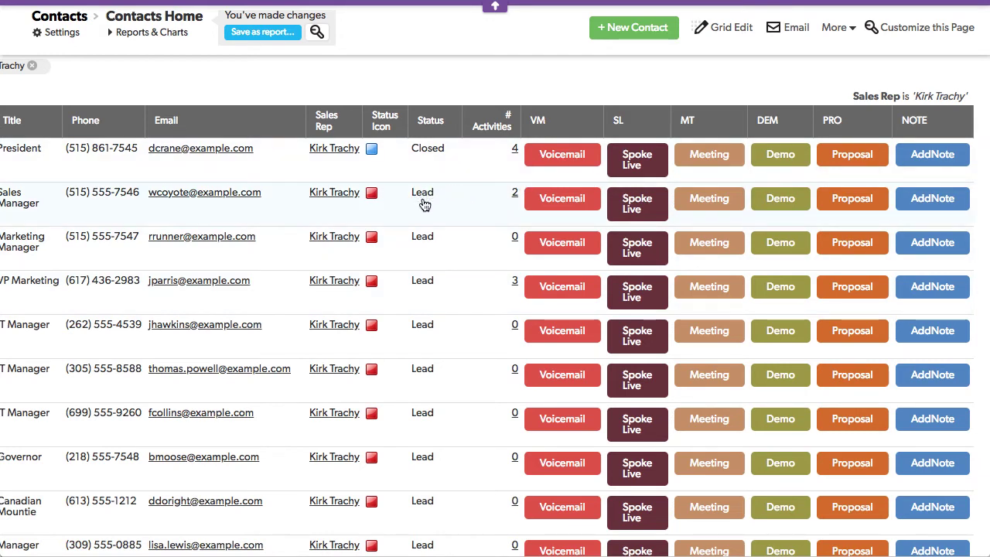
- Log a Voicemail for the second contact with the note 'Left nnfor call back' and save it
{"action": "left_click", "coordinate": [576, 201]}
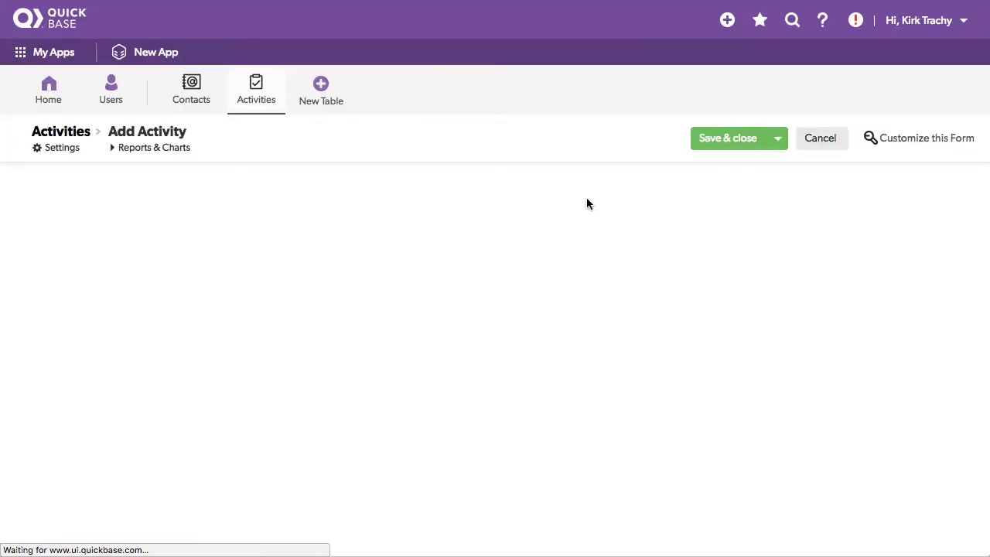
{"action": "left_click", "coordinate": [151, 318]}
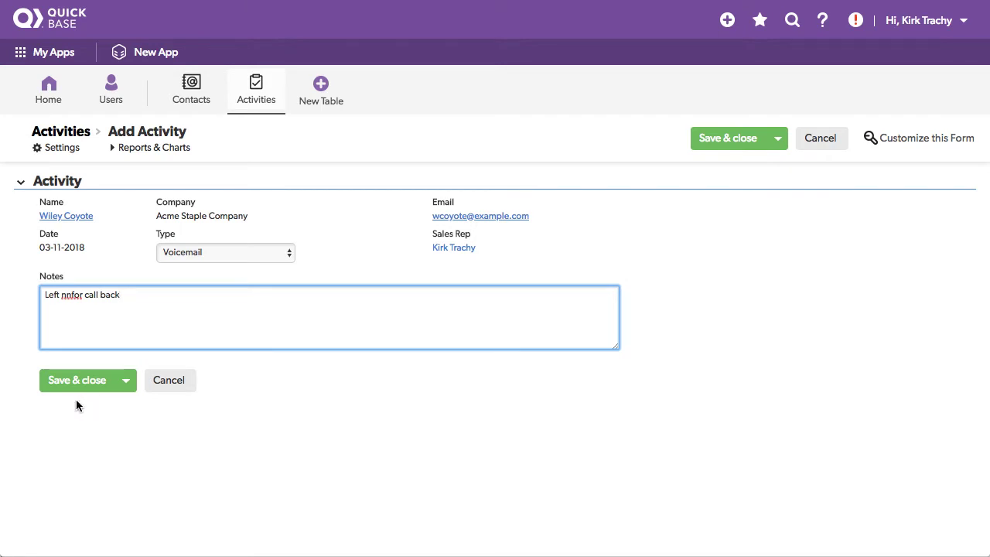
{"action": "left_click", "coordinate": [69, 380]}
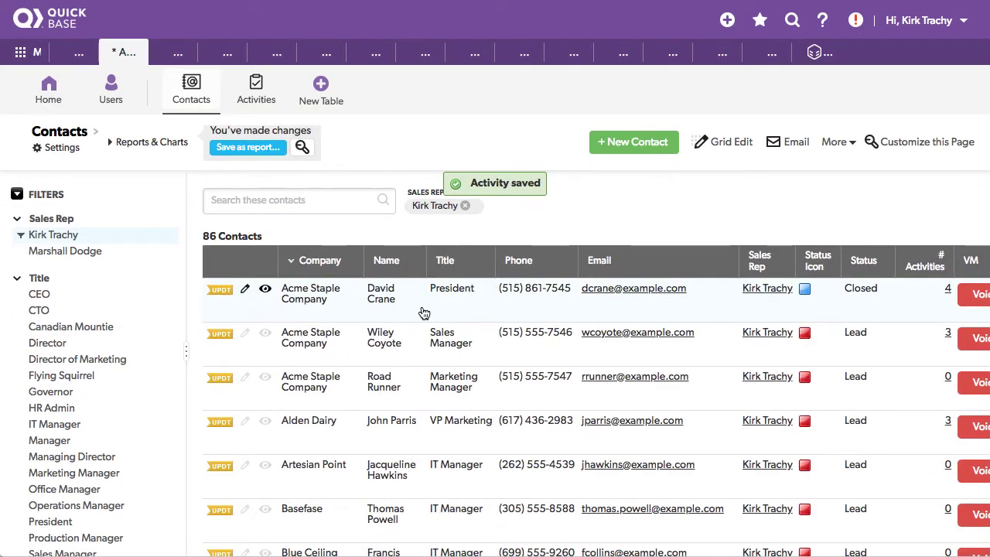
- Remove the sales-rep filter and clear a 'dav' quick search so all 100 contacts are listed
{"action": "scroll", "coordinate": [420, 312], "scroll_direction": "right", "scroll_amount": 3}
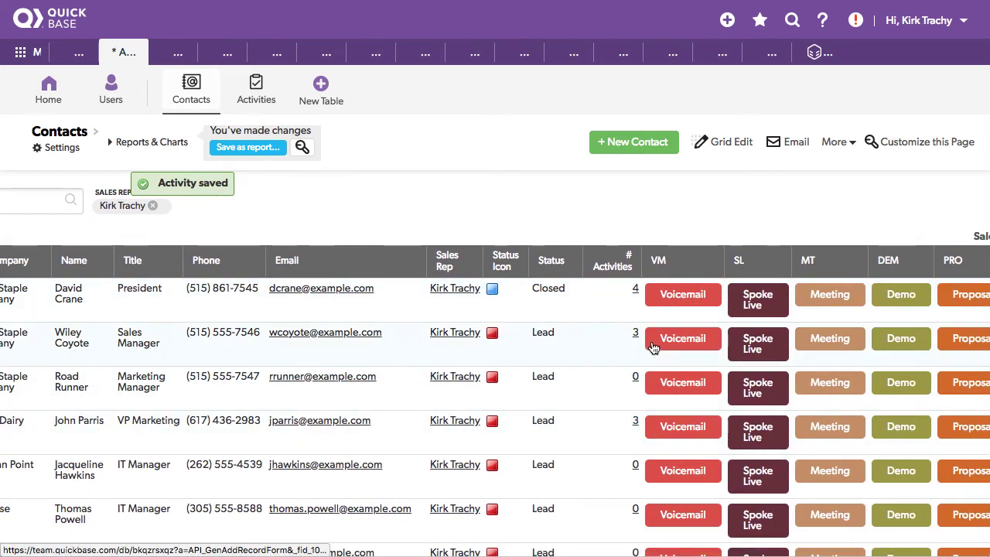
{"action": "scroll", "coordinate": [595, 444], "scroll_direction": "down", "scroll_amount": 2}
{"action": "scroll", "coordinate": [598, 446], "scroll_direction": "up", "scroll_amount": 2}
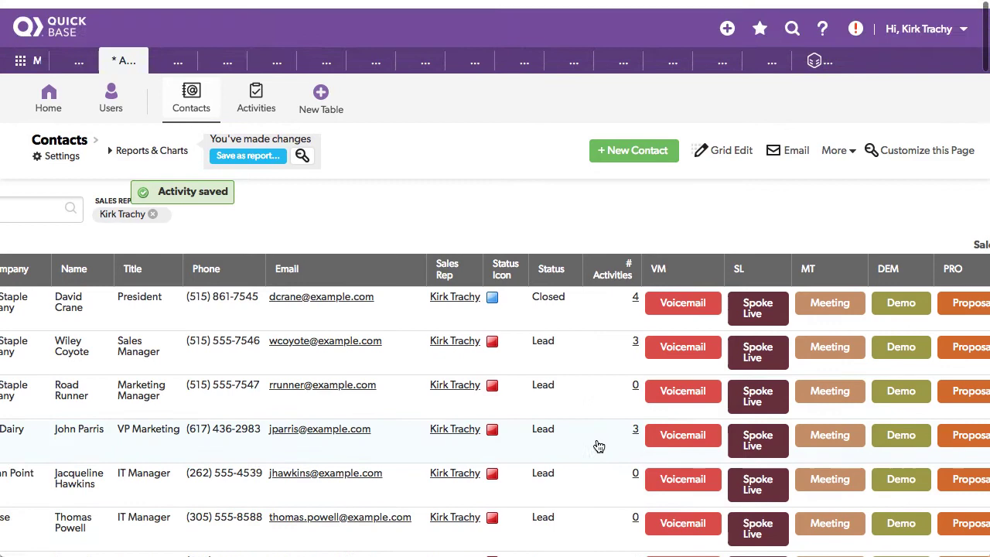
{"action": "left_click", "coordinate": [192, 81]}
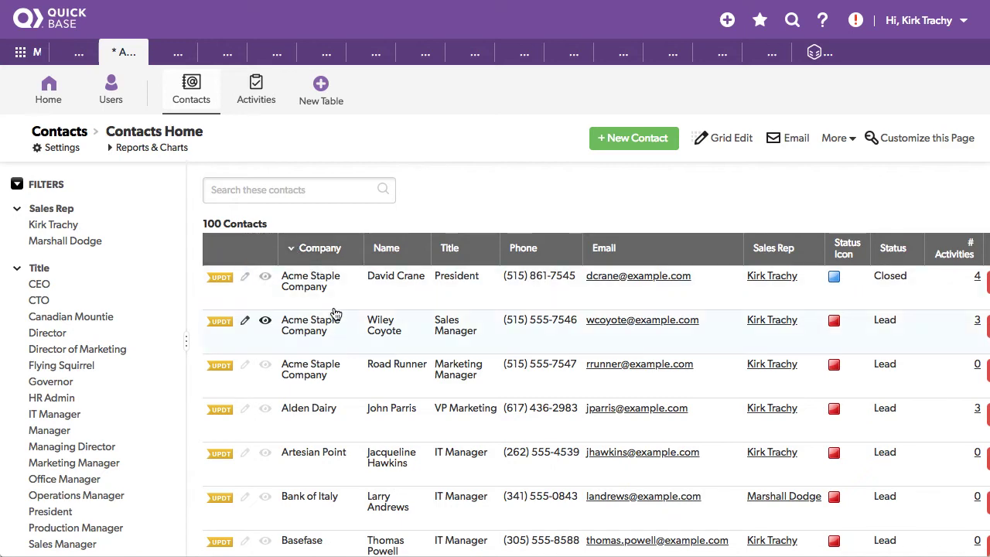
{"action": "left_click", "coordinate": [236, 192]}
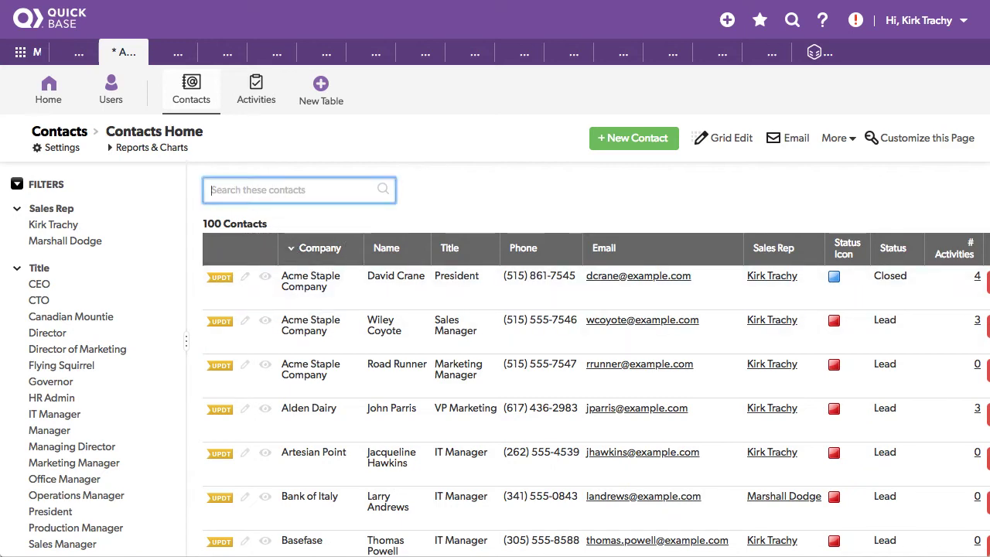
{"action": "type", "text": "dav"}
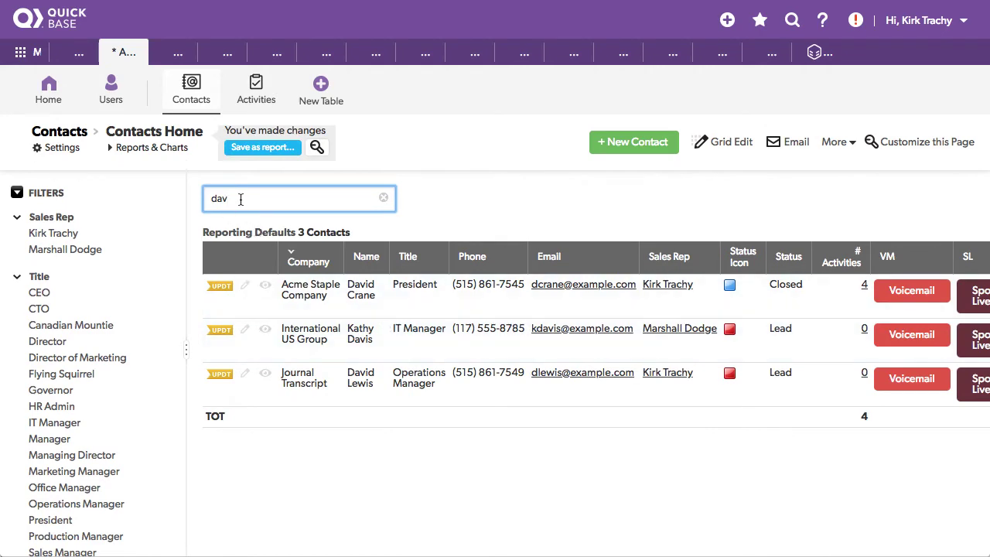
{"action": "left_click_drag", "start_coordinate": [241, 199], "coordinate": [194, 199]}
{"action": "key", "text": "BackSpace"}
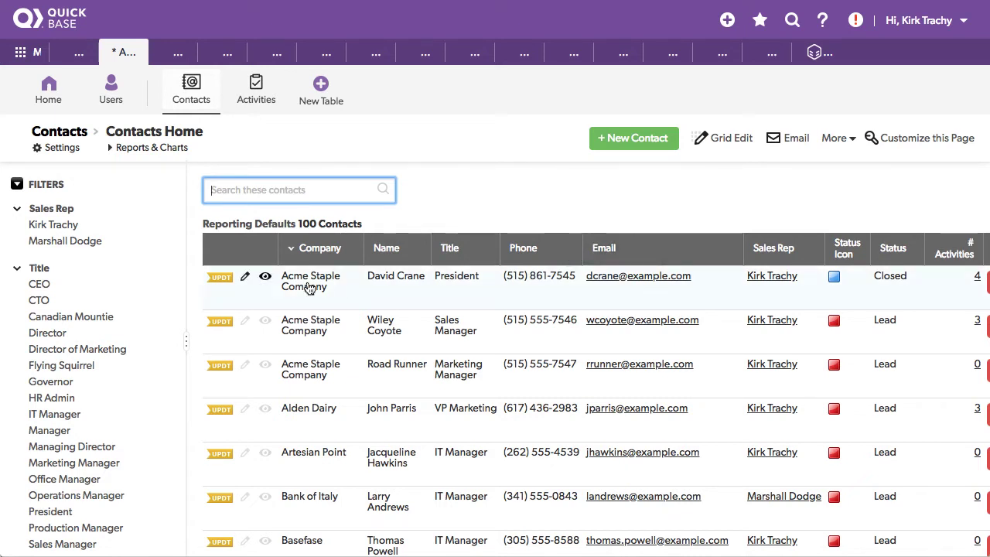
- Edit Acme Staple contact #69 and scroll through its opportunity and 4 activities, including Spoke Live and Proposal
{"action": "left_click", "coordinate": [246, 277]}
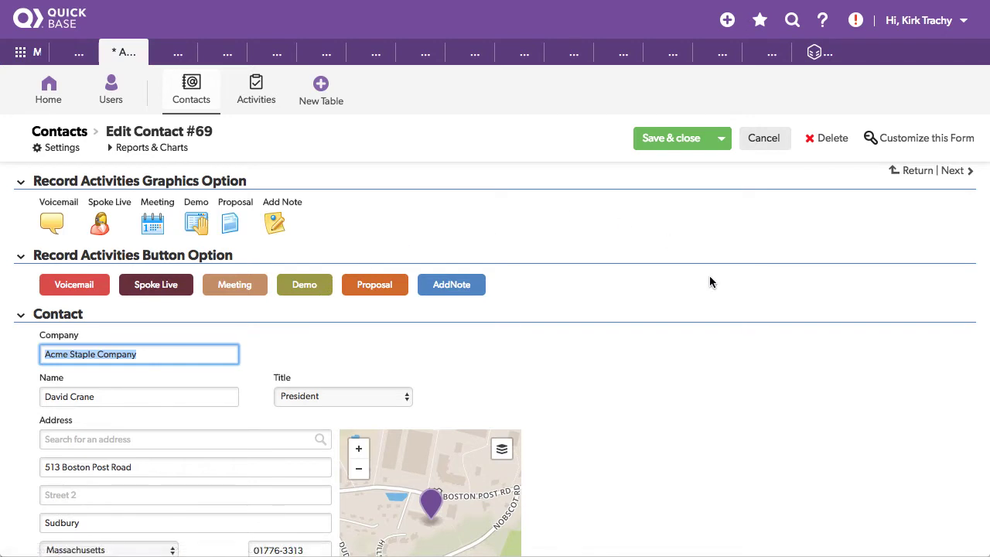
{"action": "scroll", "coordinate": [709, 279], "scroll_direction": "down", "scroll_amount": 1}
{"action": "scroll", "coordinate": [710, 281], "scroll_direction": "down", "scroll_amount": 2}
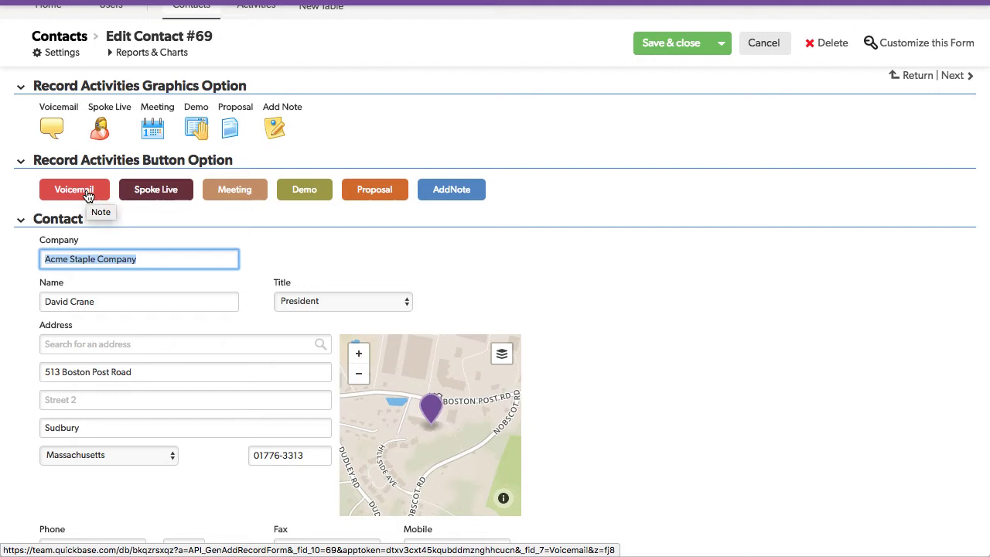
{"action": "left_click", "coordinate": [713, 255]}
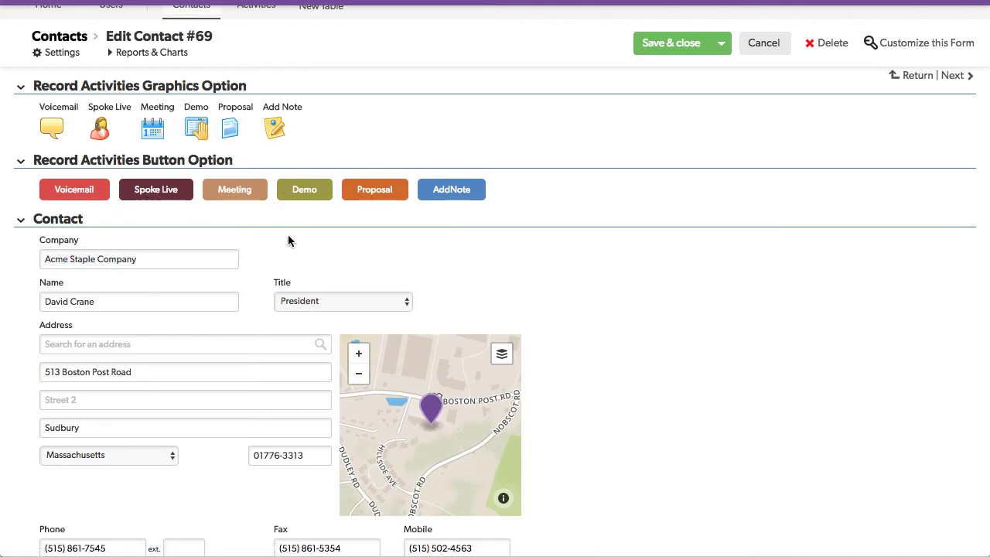
{"action": "scroll", "coordinate": [287, 241], "scroll_direction": "down", "scroll_amount": 7}
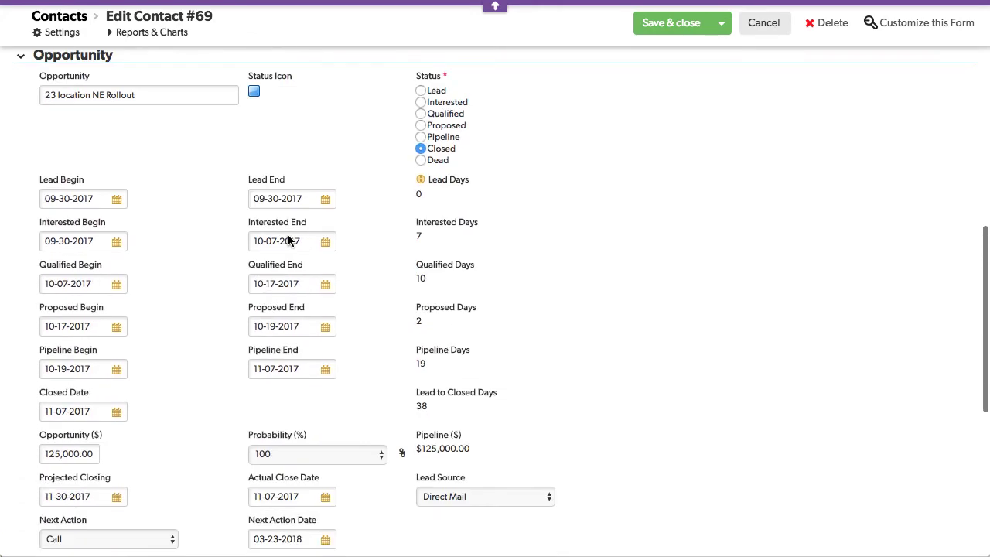
{"action": "scroll", "coordinate": [288, 240], "scroll_direction": "down", "scroll_amount": 5}
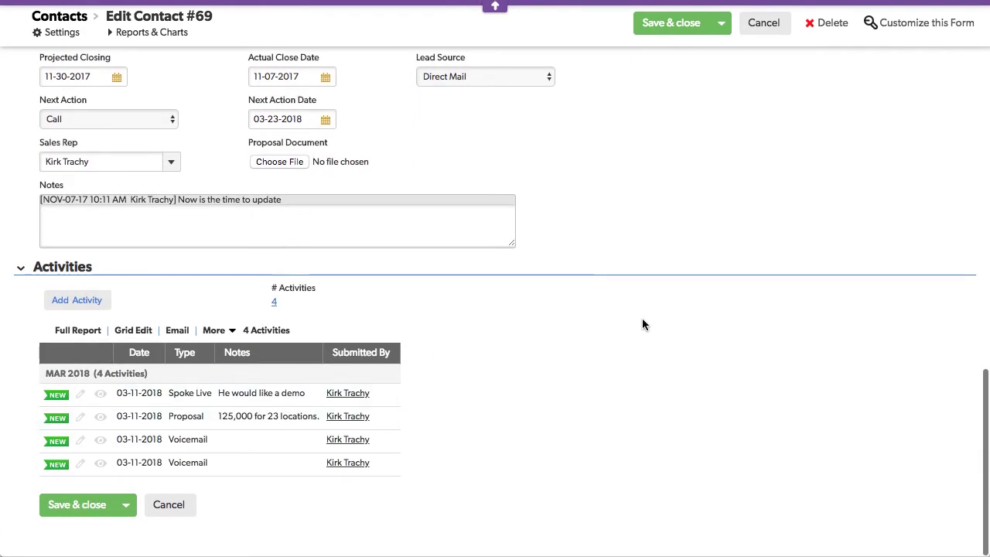
{"action": "scroll", "coordinate": [642, 325], "scroll_direction": "up", "scroll_amount": 6}
{"action": "scroll", "coordinate": [642, 325], "scroll_direction": "up", "scroll_amount": 5}
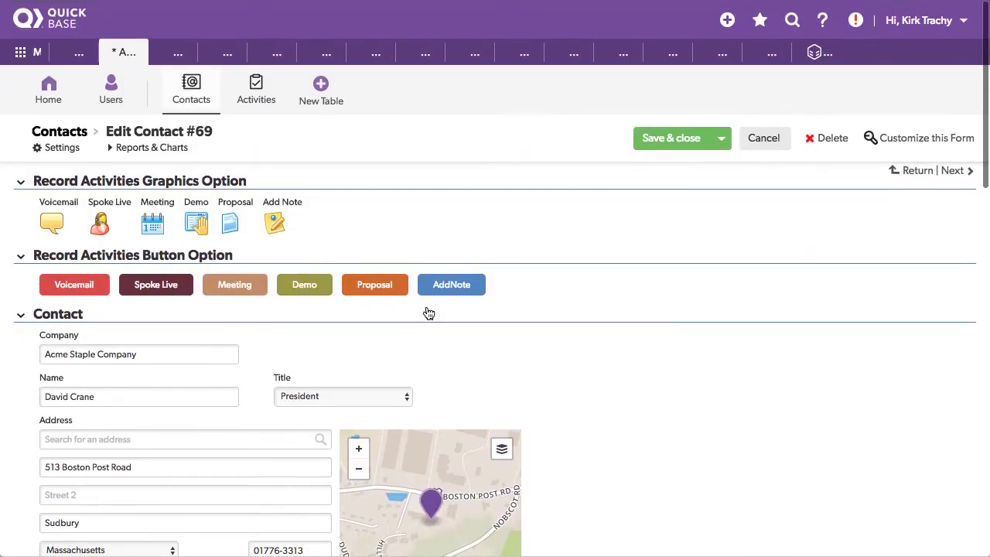
- Add a Note activity reading 'We need to do 6%' to contact #69 and save it
{"action": "left_click", "coordinate": [453, 285]}
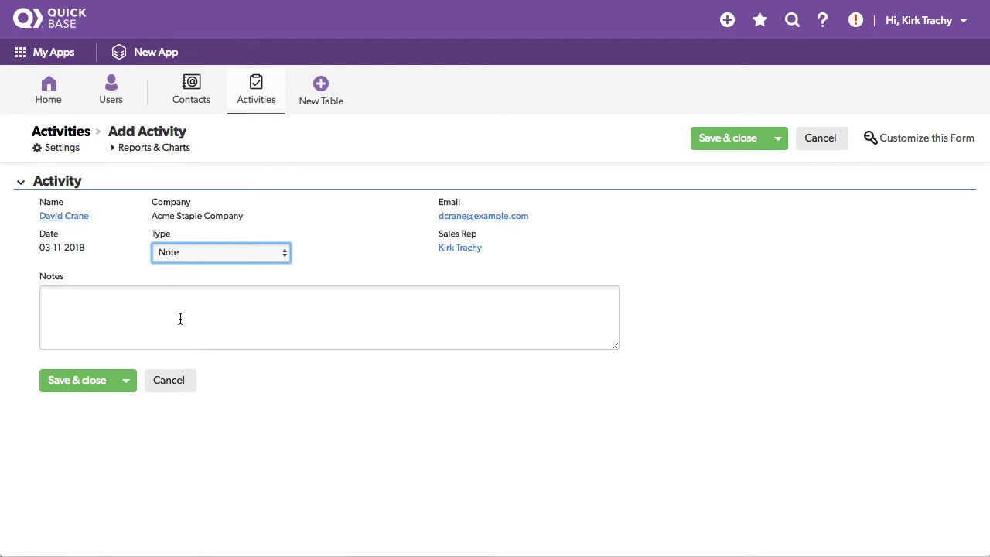
{"action": "left_click", "coordinate": [180, 319]}
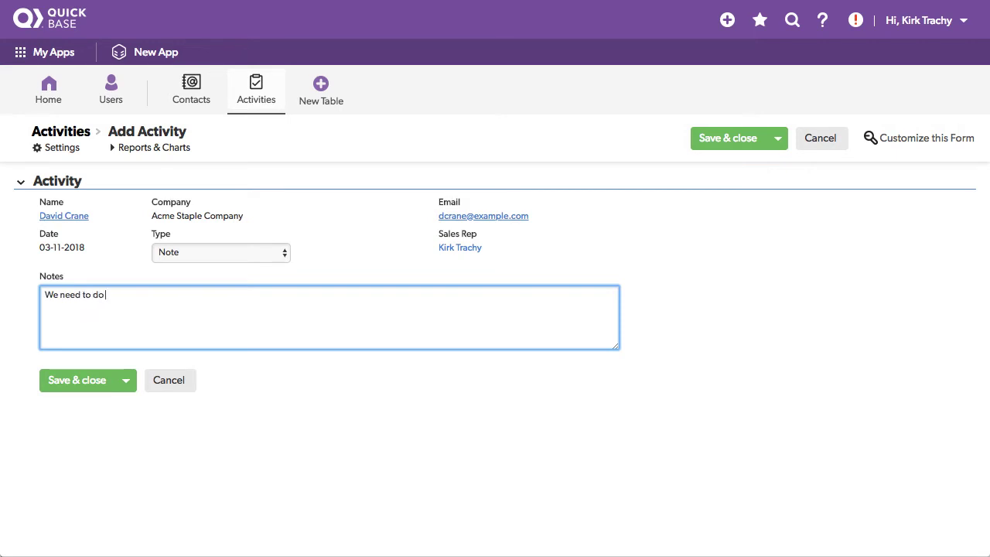
{"action": "left_click", "coordinate": [83, 382]}
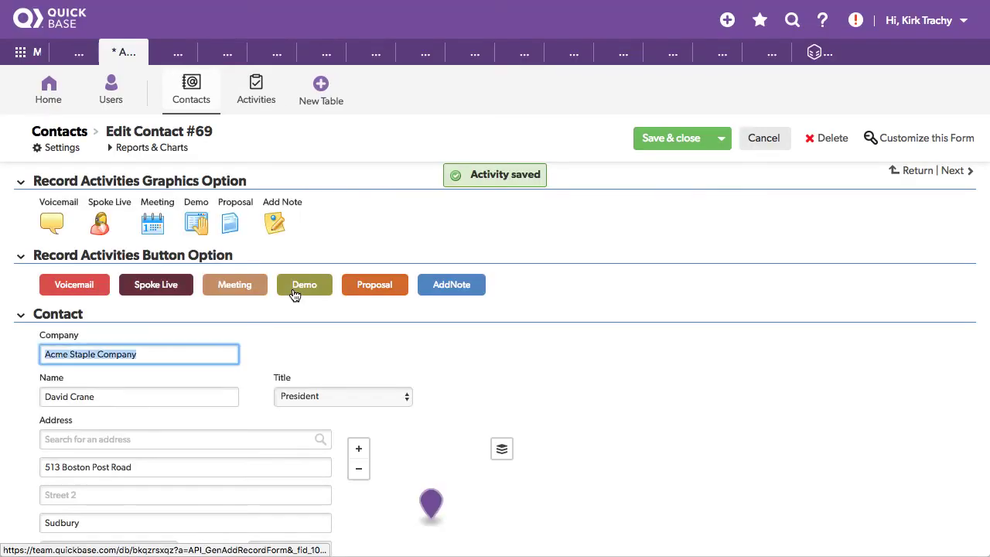
{"action": "scroll", "coordinate": [294, 295], "scroll_direction": "down", "scroll_amount": 15}
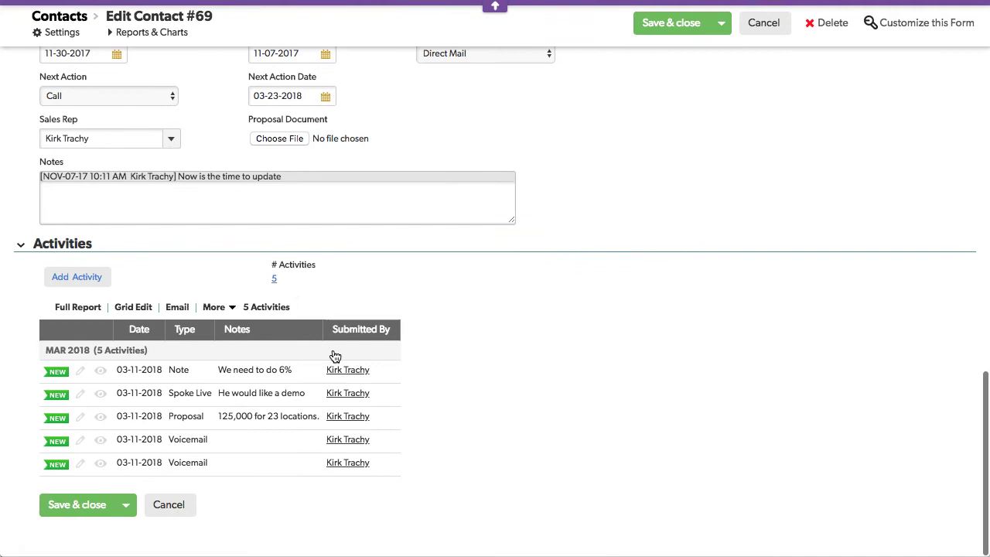
- Use Add Activity under Activities so contact #69 reloads showing 'Activity saved'
{"action": "left_click", "coordinate": [77, 283]}
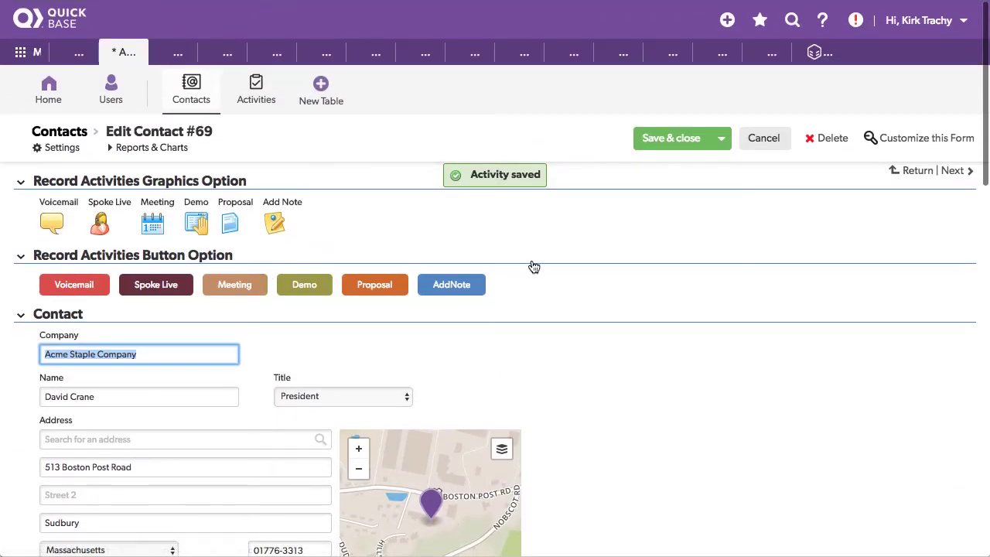
- Review the DEM Demo button's Rich Text formula in its field properties, then cancel without changes
{"action": "right_click", "coordinate": [367, 271]}
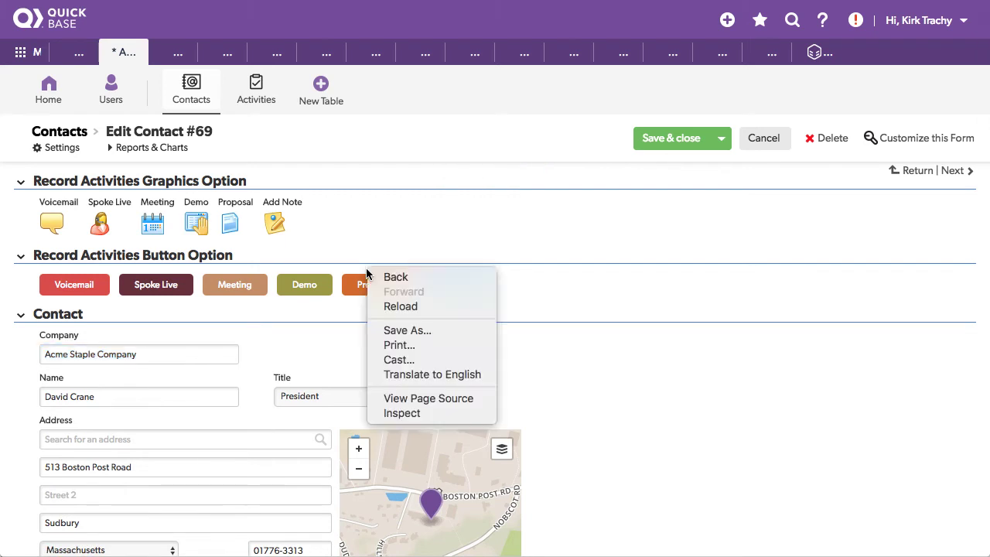
{"action": "right_click", "coordinate": [306, 276]}
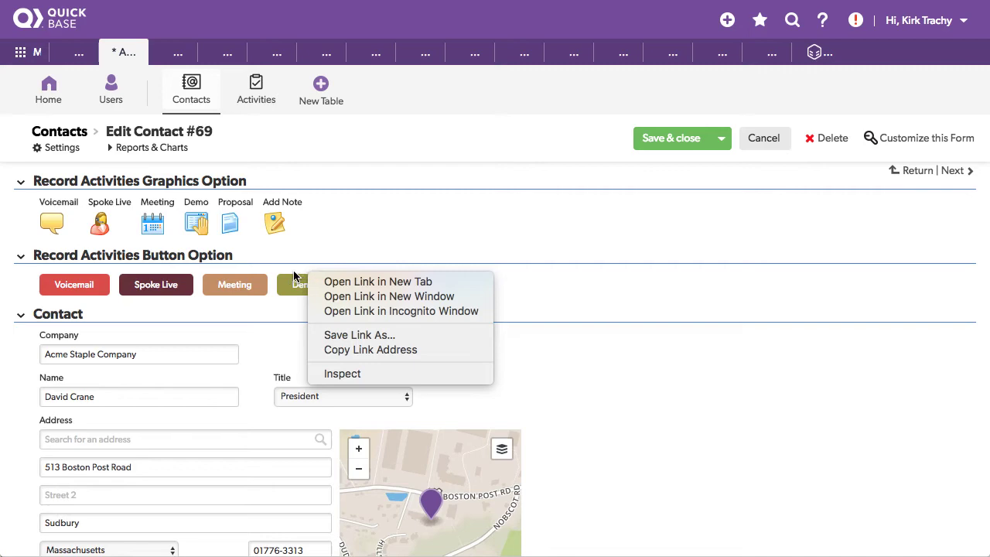
{"action": "right_click", "coordinate": [295, 275]}
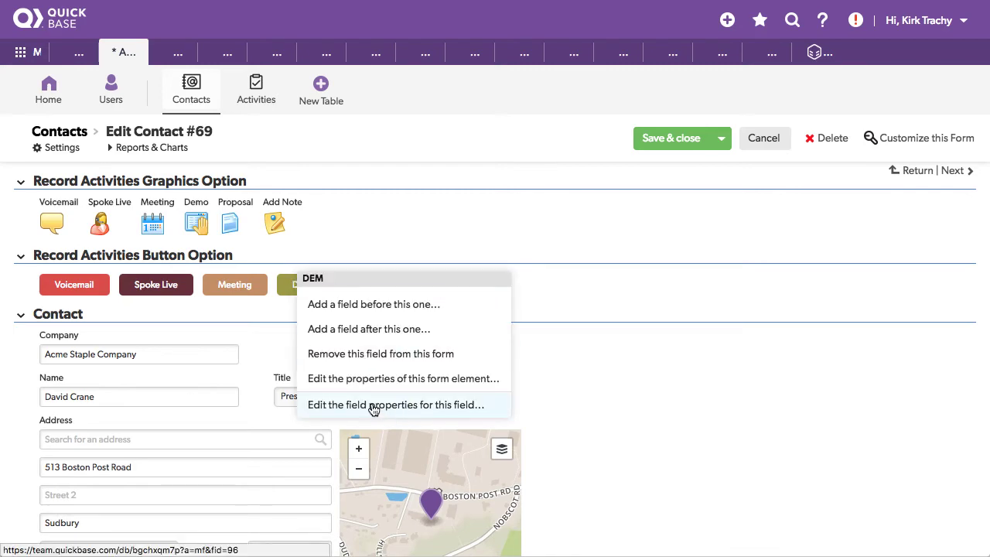
{"action": "left_click", "coordinate": [373, 406]}
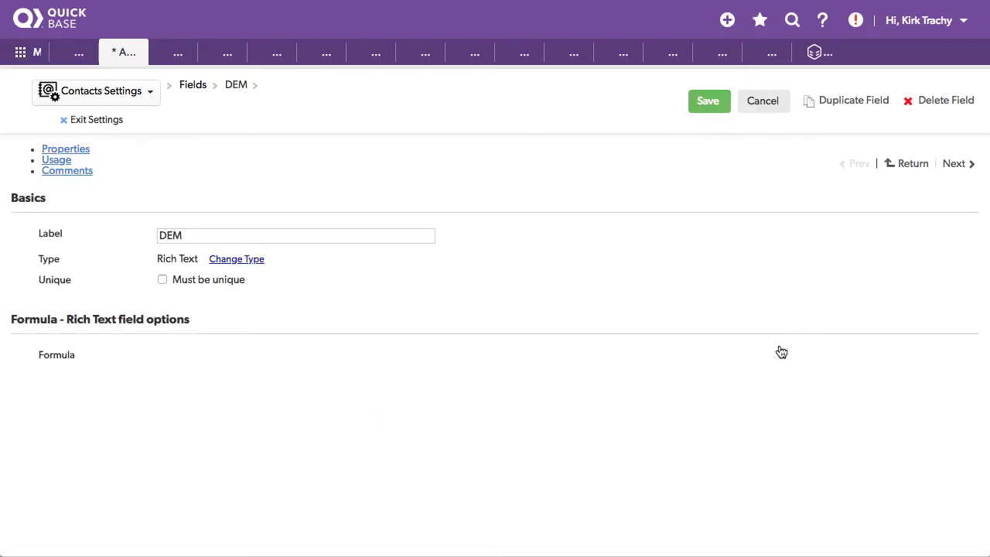
{"action": "scroll", "coordinate": [686, 253], "scroll_direction": "down", "scroll_amount": 3}
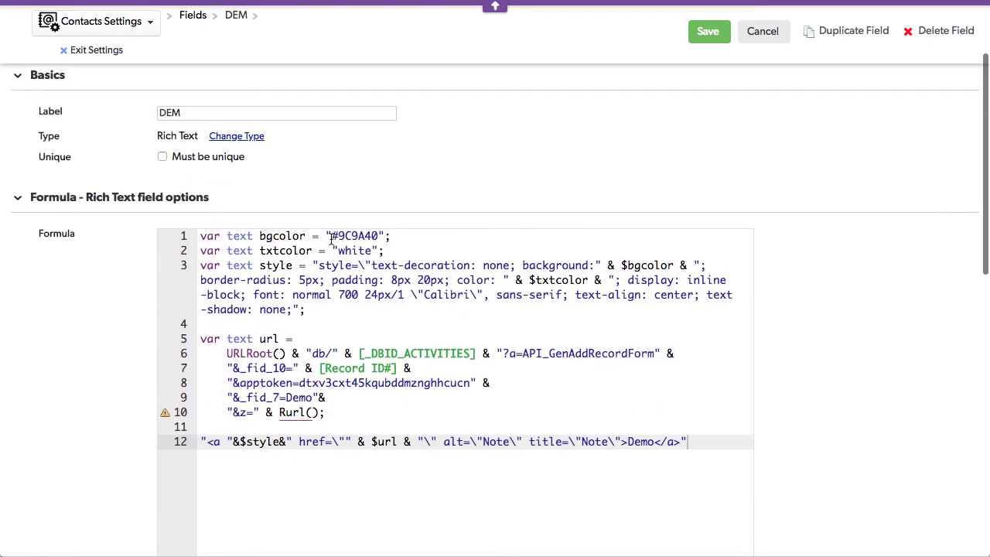
{"action": "left_click_drag", "start_coordinate": [331, 236], "coordinate": [368, 250]}
{"action": "scroll", "coordinate": [365, 318], "scroll_direction": "down", "scroll_amount": 1}
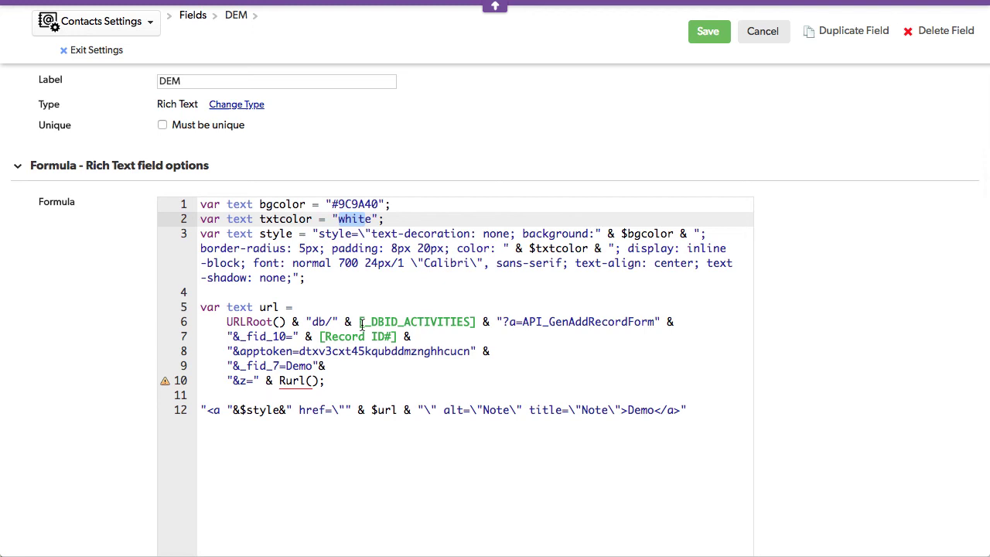
{"action": "left_click", "coordinate": [280, 380]}
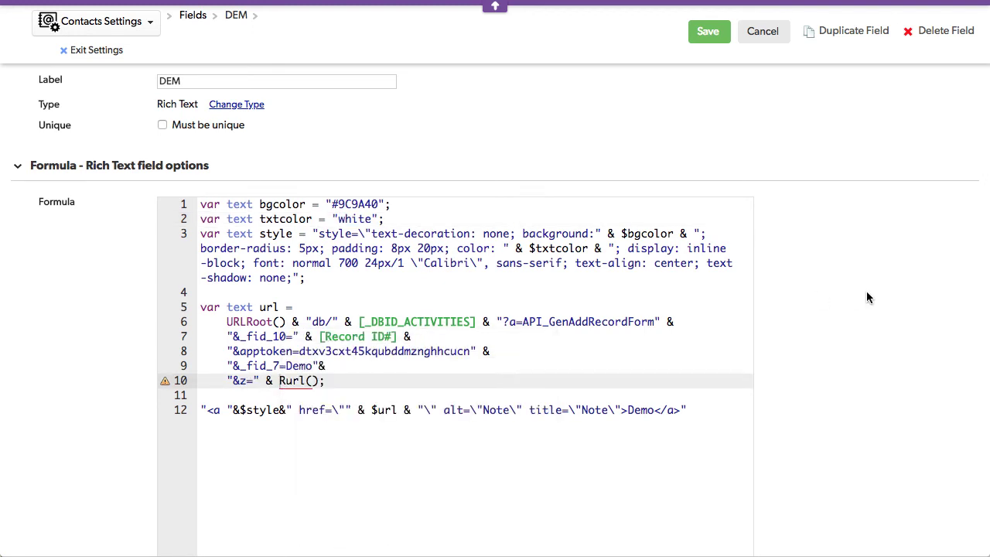
{"action": "left_click", "coordinate": [761, 31]}
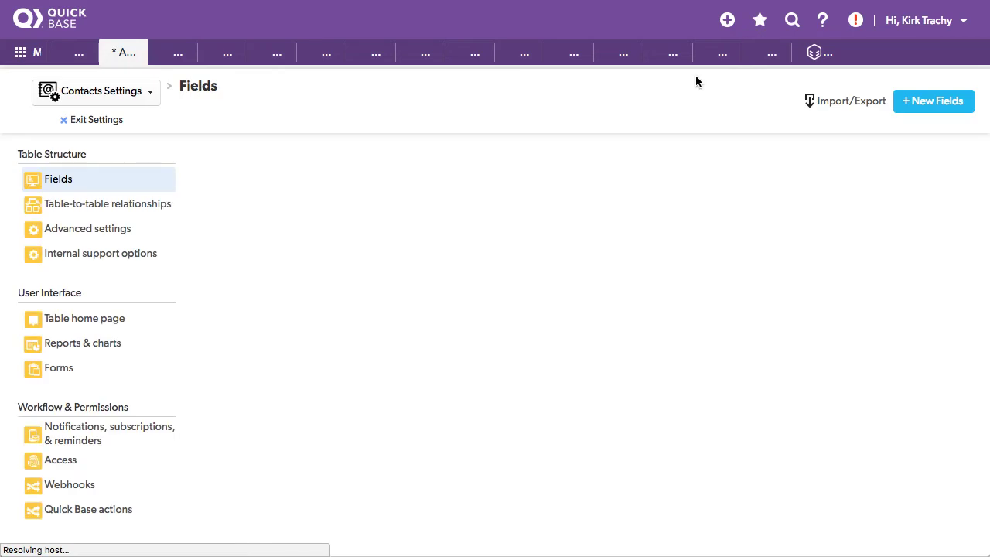
- Back on contact #69, inspect the Opportunity's Lead Begin and stage dates: Closed, 38 days, $125,000.00
{"action": "left_click", "coordinate": [106, 122]}
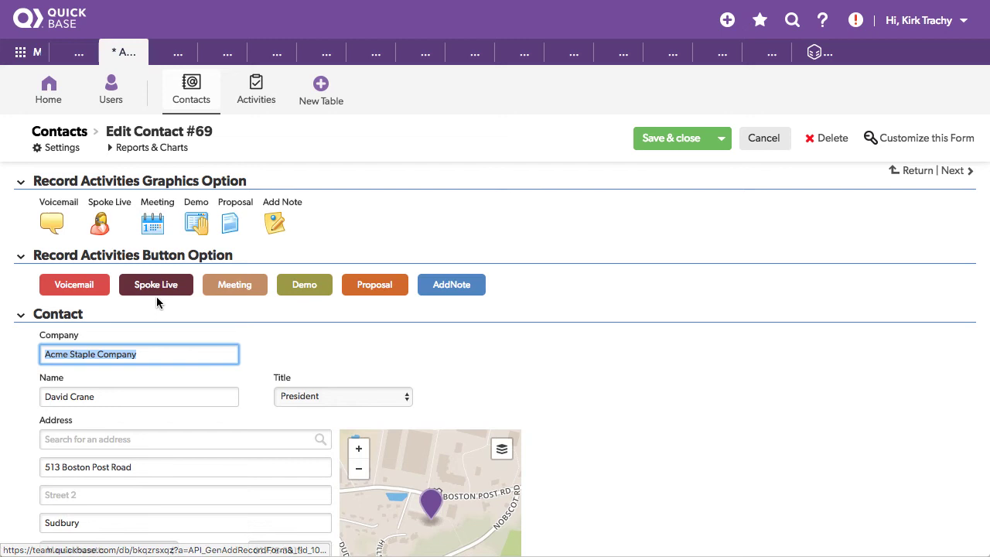
{"action": "scroll", "coordinate": [631, 342], "scroll_direction": "down", "scroll_amount": 10}
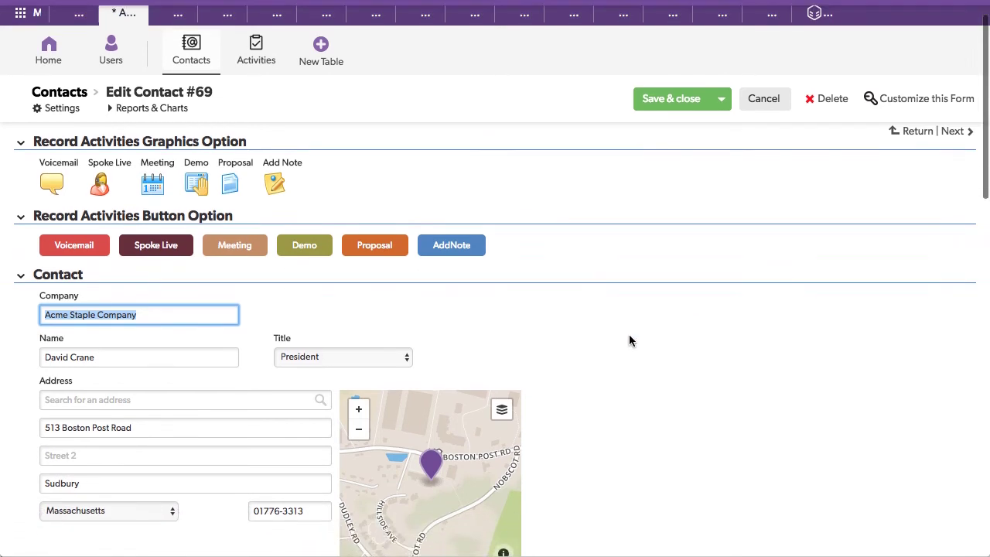
{"action": "scroll", "coordinate": [629, 336], "scroll_direction": "down", "scroll_amount": 3}
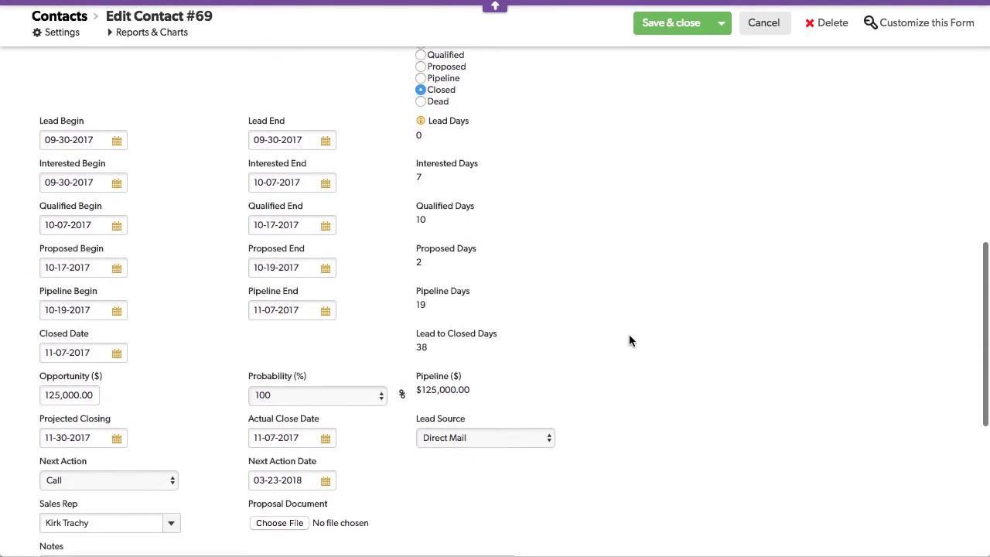
{"action": "scroll", "coordinate": [629, 336], "scroll_direction": "up", "scroll_amount": 2}
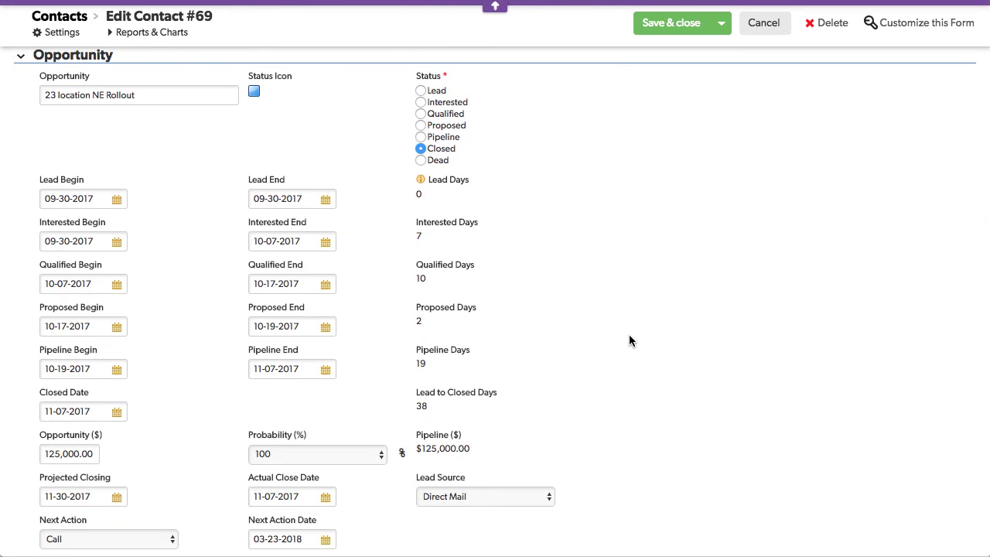
{"action": "left_click", "coordinate": [48, 198]}
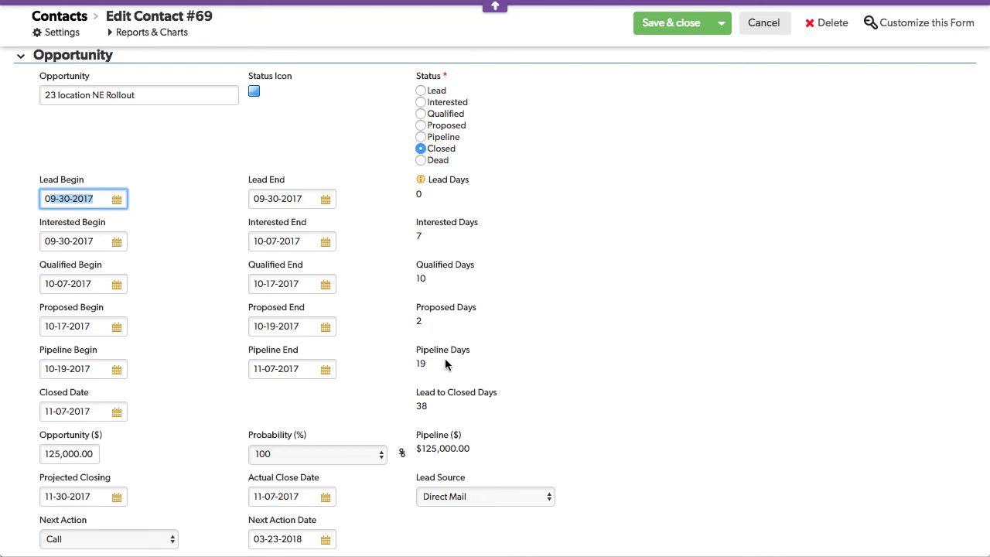
{"action": "scroll", "coordinate": [445, 364], "scroll_direction": "down", "scroll_amount": 2}
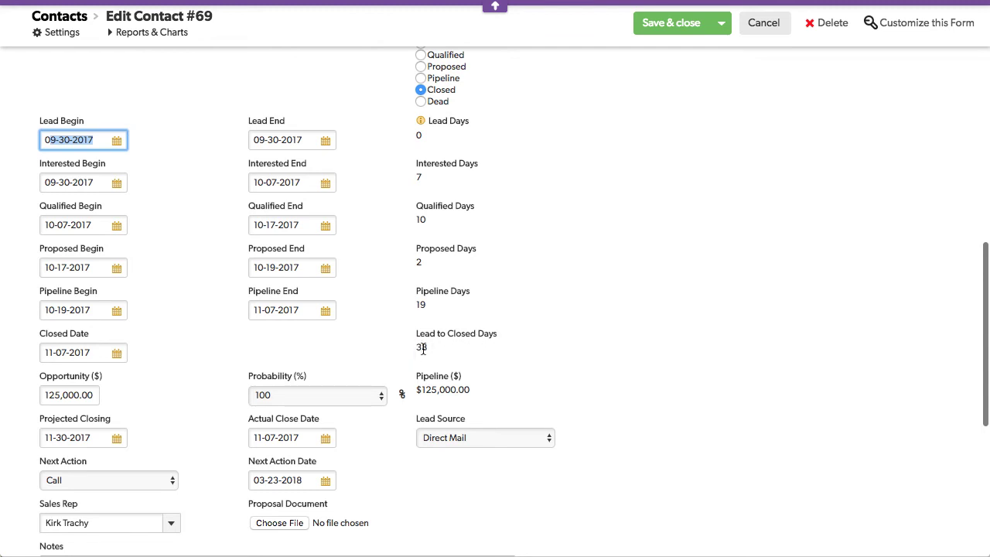
{"action": "scroll", "coordinate": [438, 352], "scroll_direction": "down", "scroll_amount": 1}
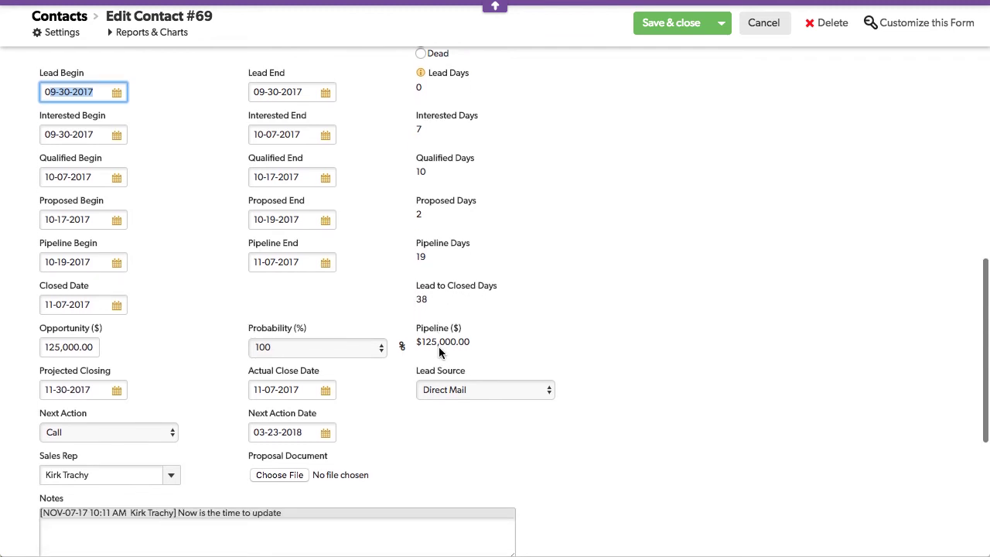
{"action": "scroll", "coordinate": [168, 113], "scroll_direction": "up", "scroll_amount": 1}
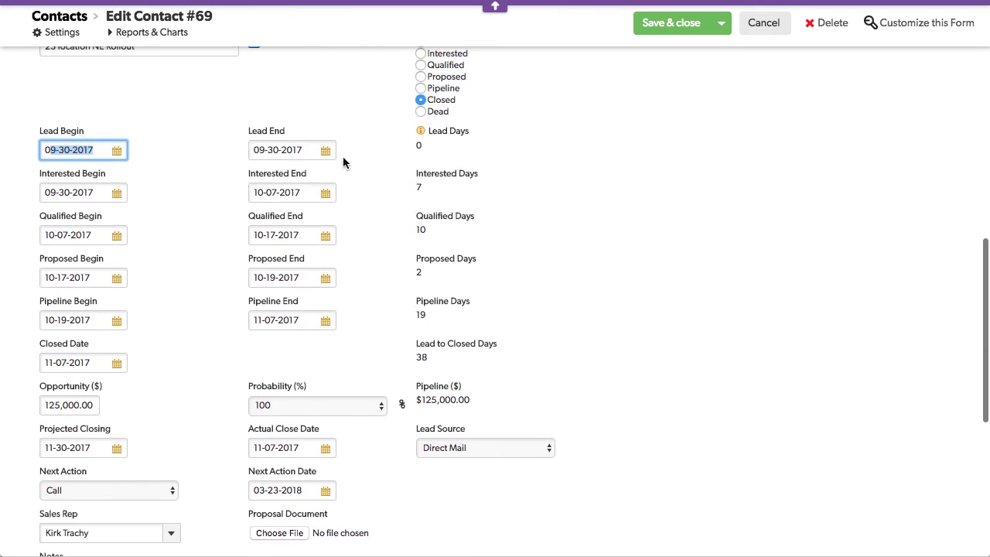
{"action": "scroll", "coordinate": [418, 108], "scroll_direction": "up", "scroll_amount": 1}
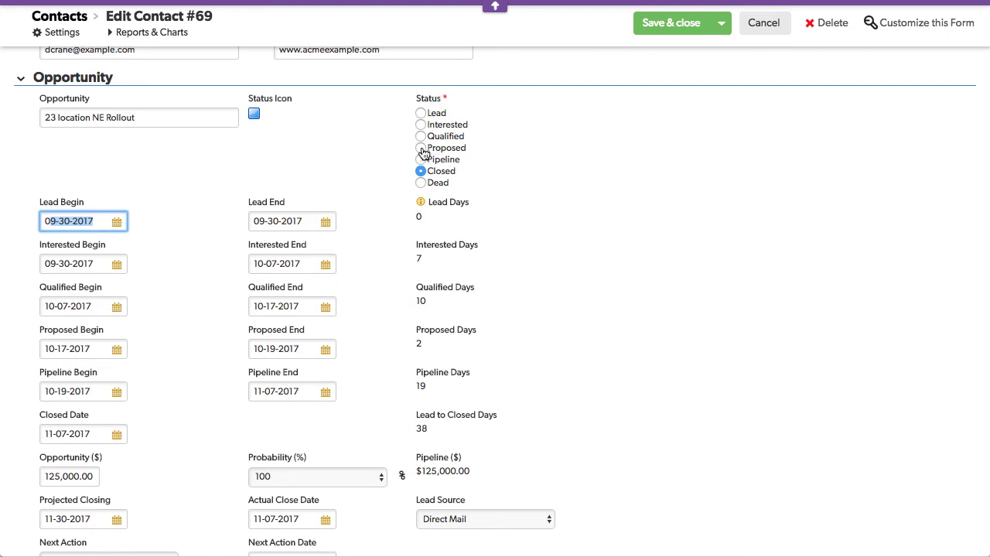
- Edit the Status element's properties in the Contacts Main Form, a required radio-button field
{"action": "right_click", "coordinate": [430, 100]}
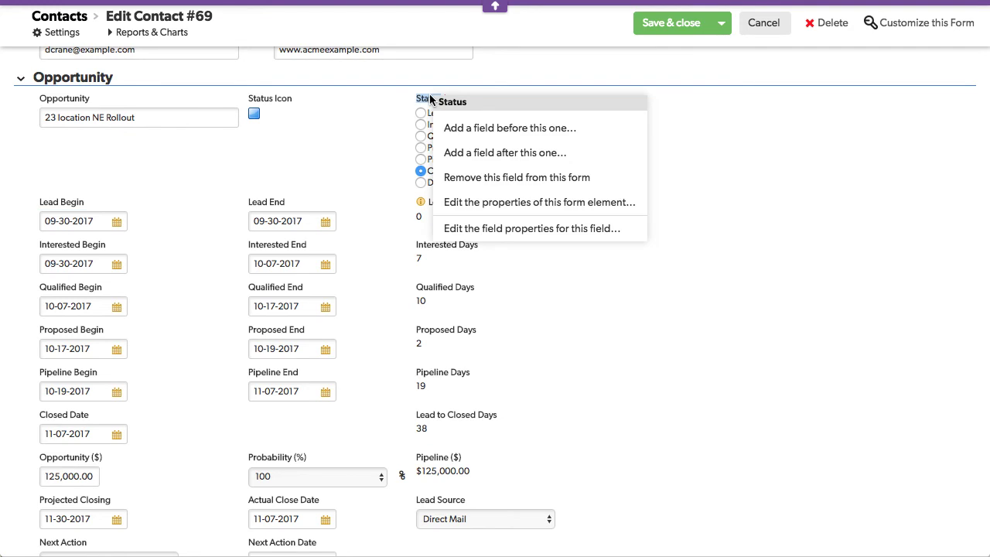
{"action": "left_click", "coordinate": [576, 209]}
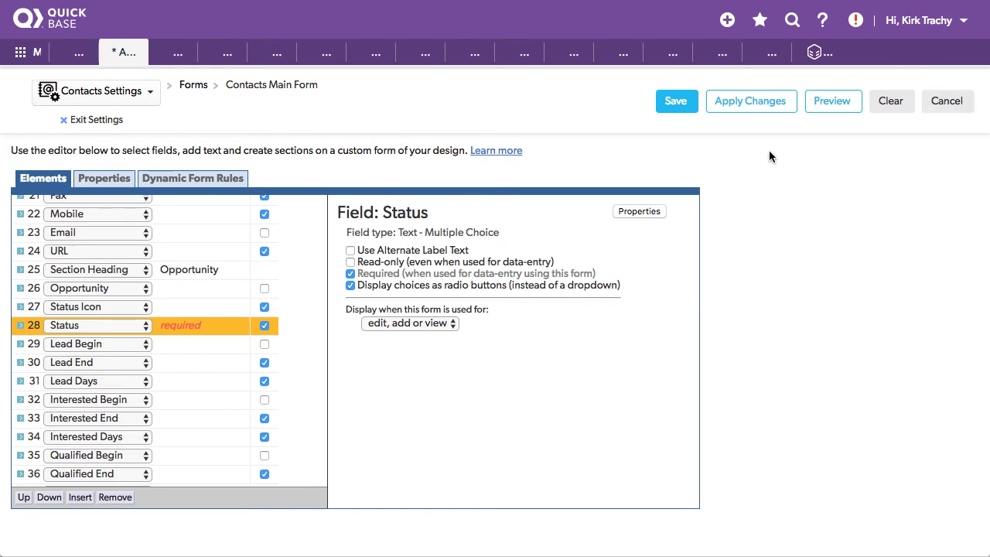
- Review the Main Form's Status rules stamping stage dates, then cancel back to Contact #69
{"action": "left_click", "coordinate": [209, 180]}
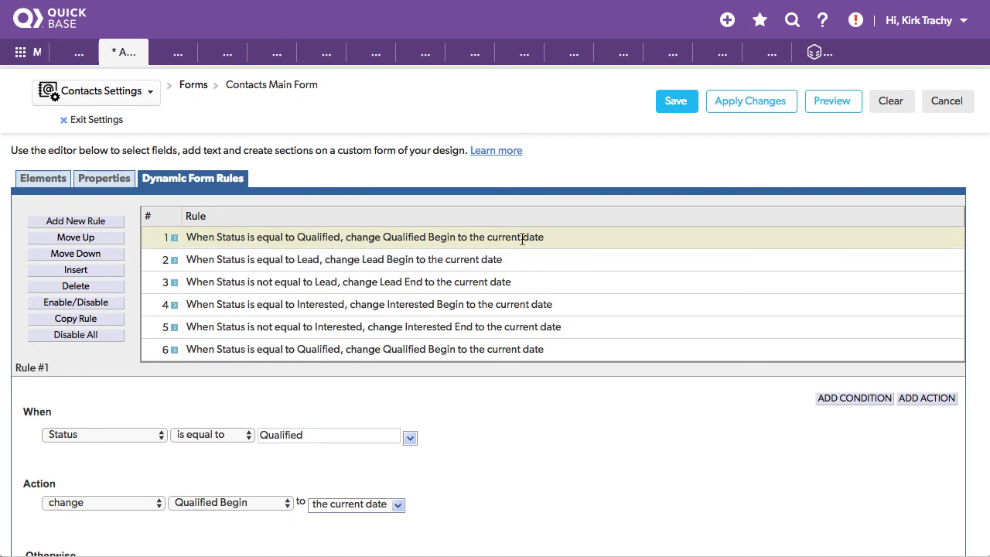
{"action": "scroll", "coordinate": [546, 251], "scroll_direction": "down", "scroll_amount": 1}
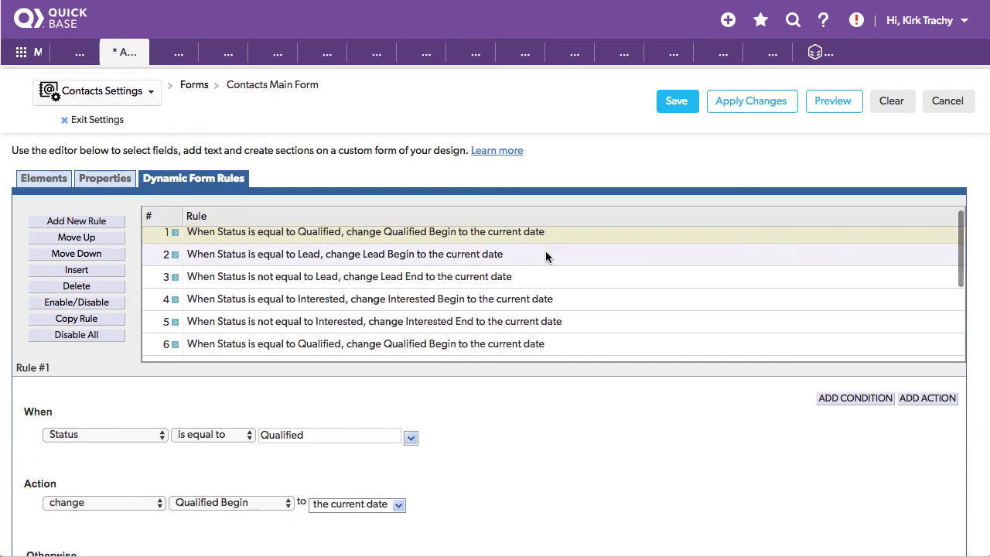
{"action": "scroll", "coordinate": [546, 253], "scroll_direction": "up", "scroll_amount": 1}
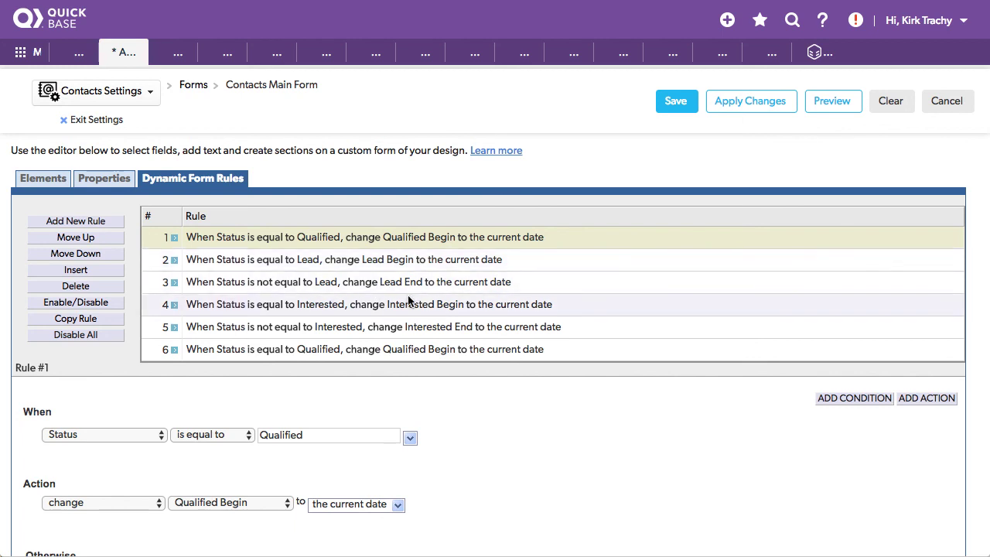
{"action": "scroll", "coordinate": [409, 299], "scroll_direction": "down", "scroll_amount": 5}
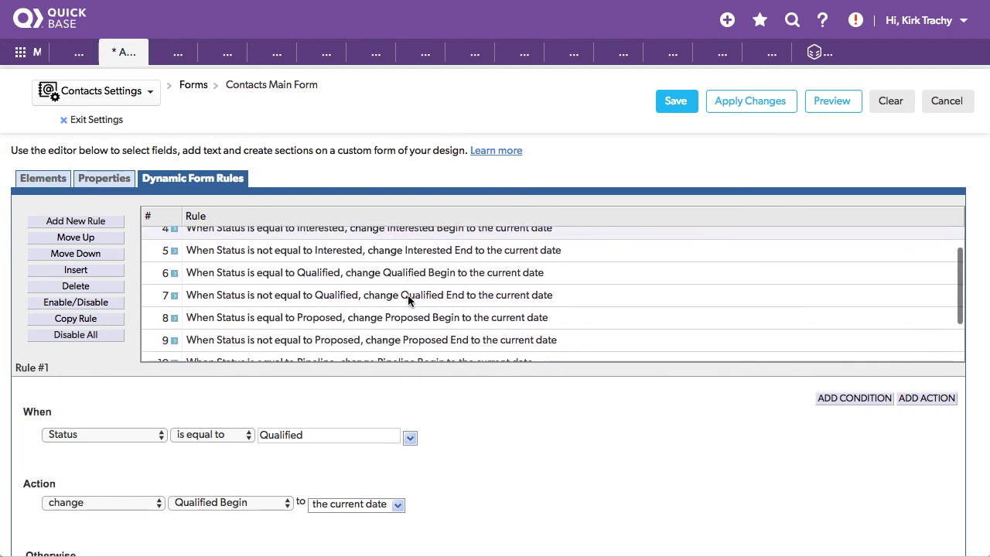
{"action": "scroll", "coordinate": [408, 300], "scroll_direction": "up", "scroll_amount": 3}
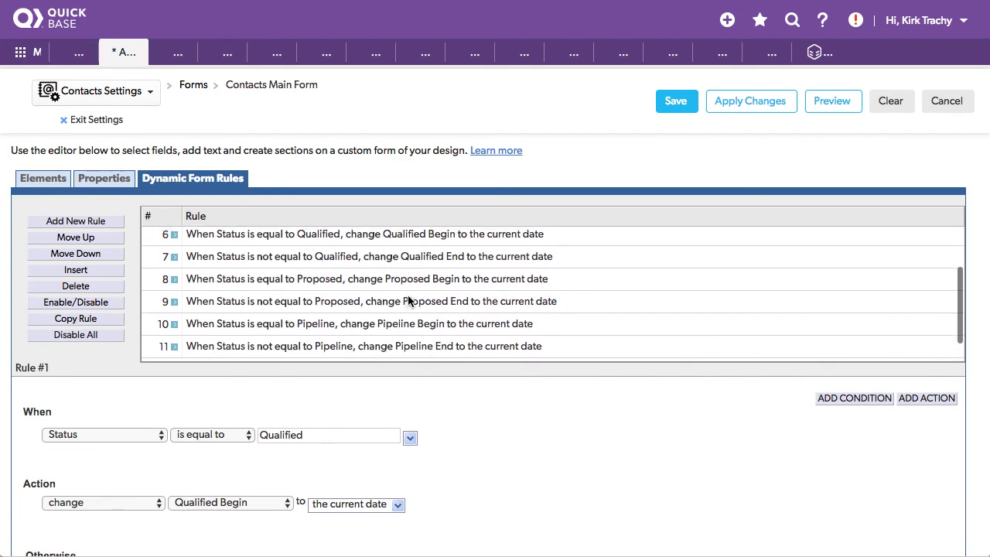
{"action": "scroll", "coordinate": [407, 294], "scroll_direction": "up", "scroll_amount": 3}
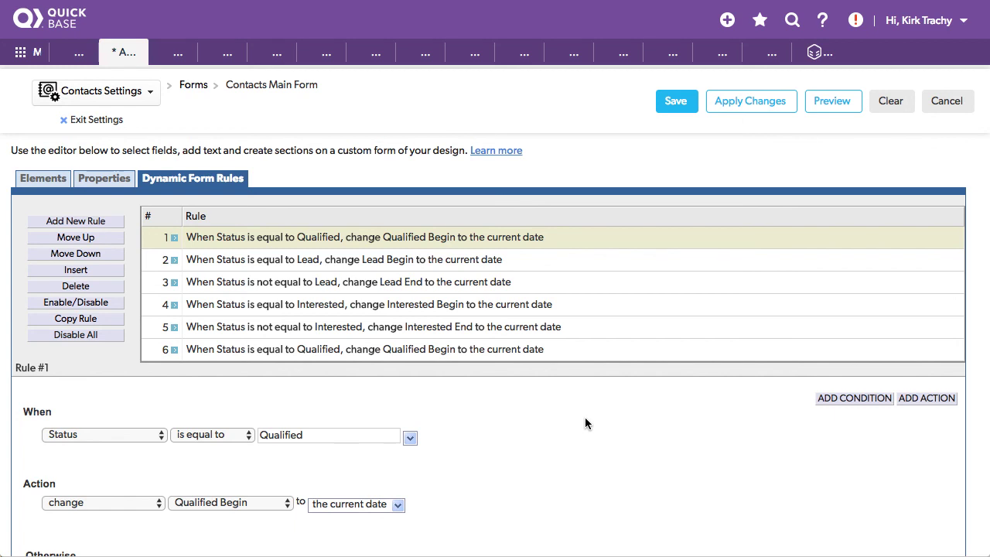
{"action": "left_click", "coordinate": [941, 108]}
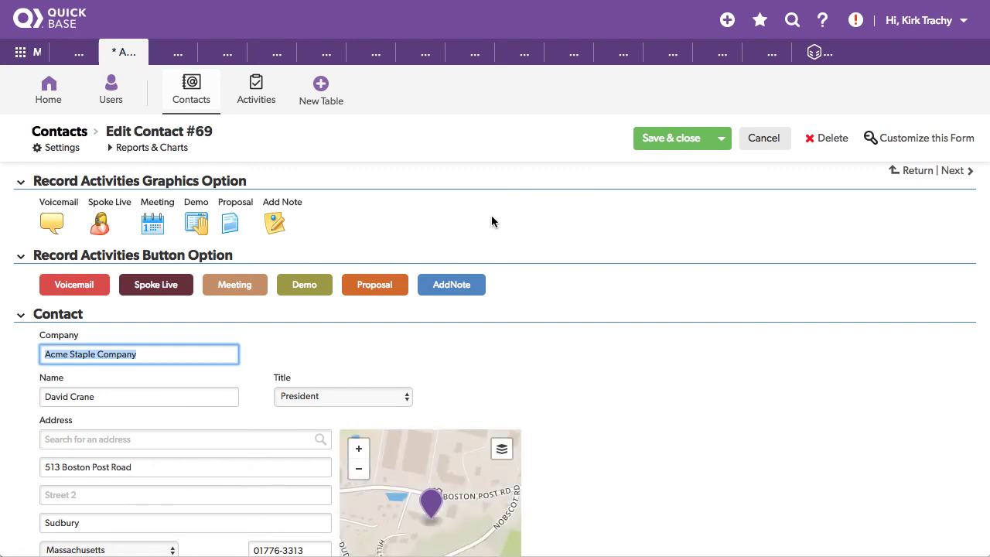
{"action": "left_click", "coordinate": [444, 238]}
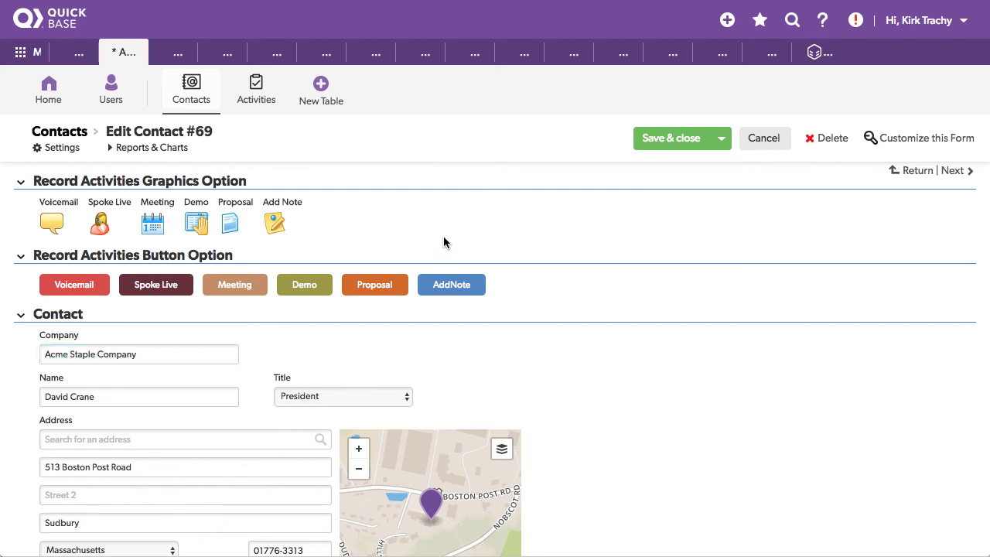